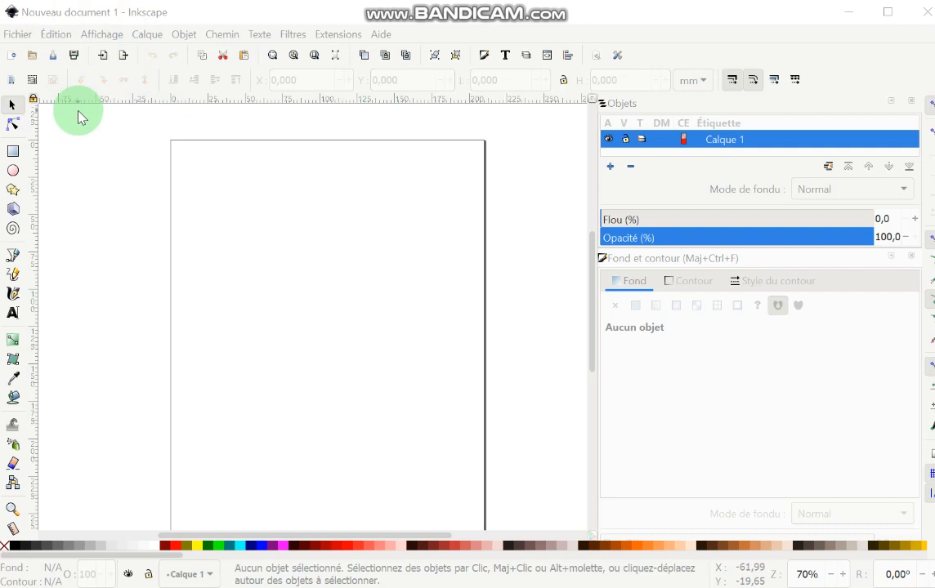
Step: Draw a rectangle in the upper part of the page and set its size to 50 mm wide by 15 mm high
{"action": "left_click", "coordinate": [13, 156]}
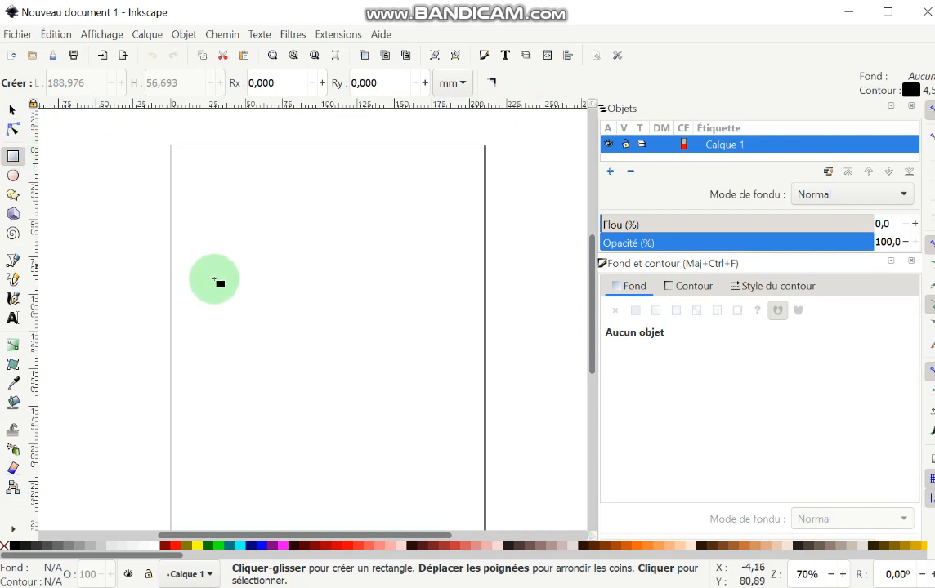
{"action": "left_click_drag", "start_coordinate": [214, 280], "coordinate": [406, 215]}
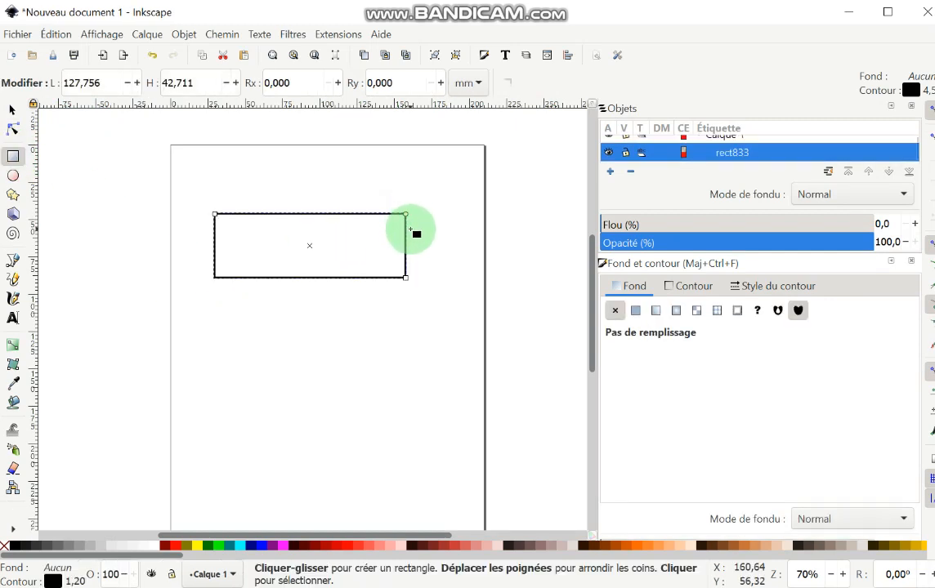
{"action": "double_click", "coordinate": [105, 79]}
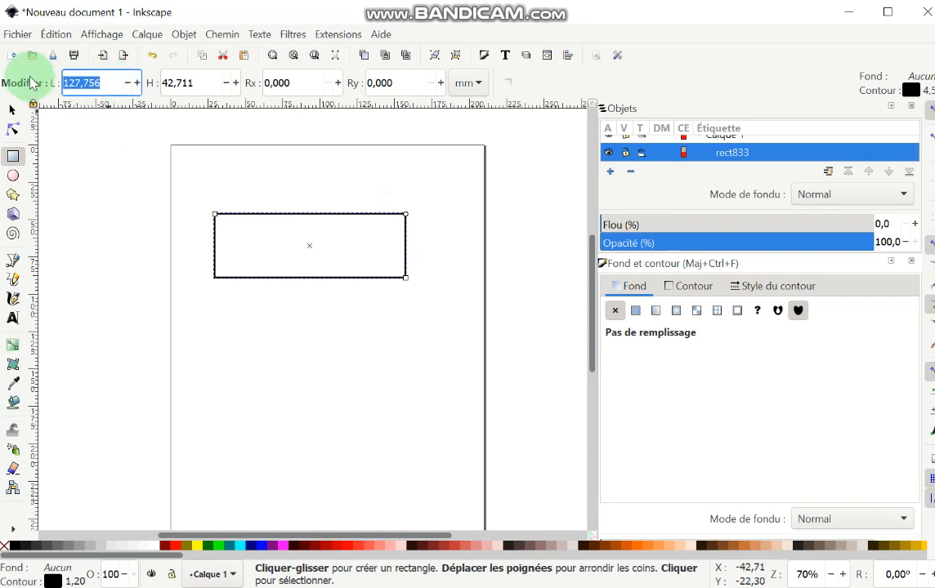
{"action": "left_click_drag", "start_coordinate": [199, 83], "coordinate": [159, 86]}
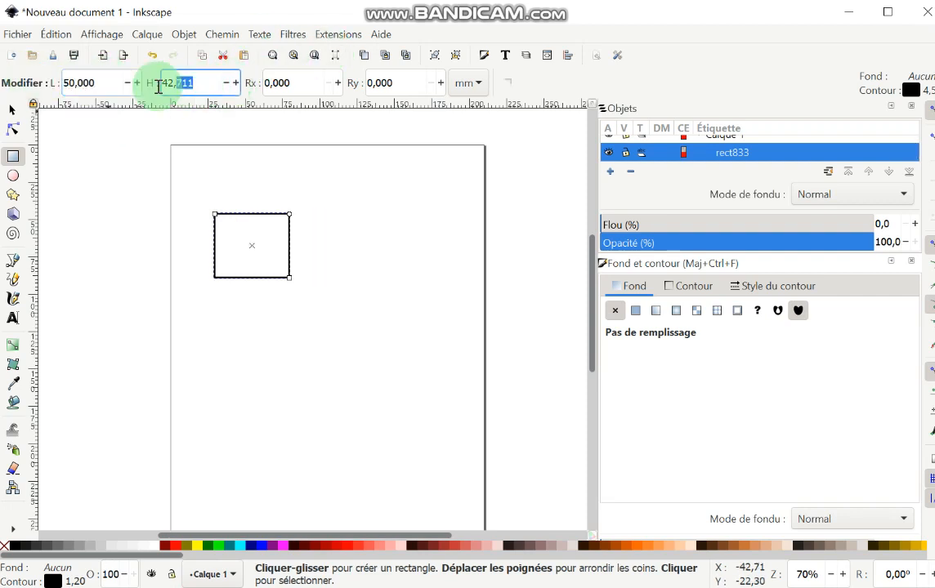
{"action": "type", "text": "15"}
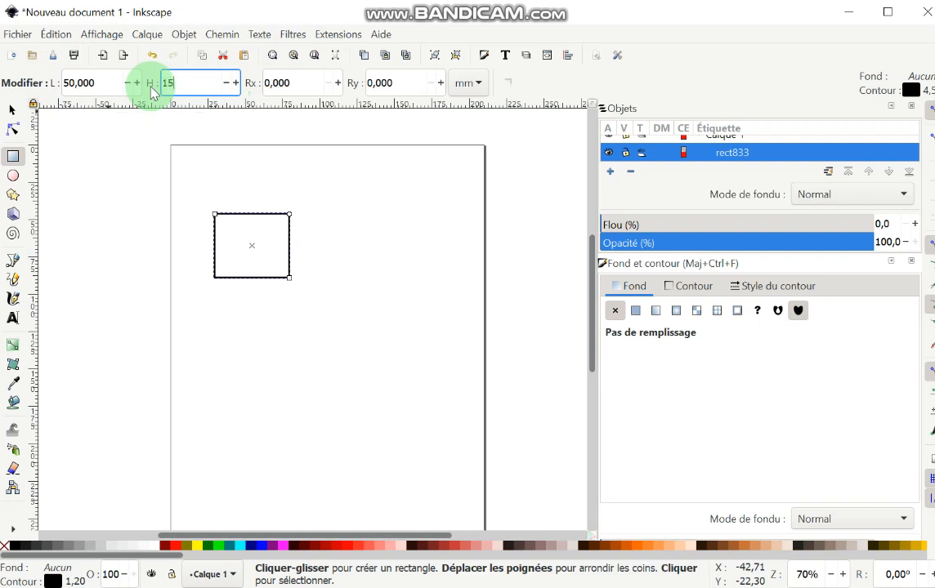
{"action": "left_click", "coordinate": [338, 246]}
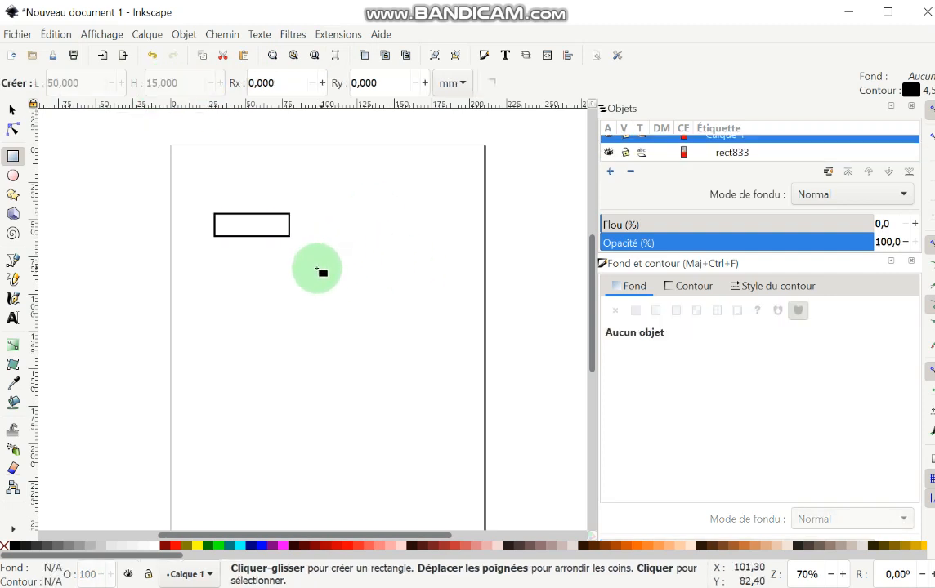
Step: Add a text frame above the rectangle, about as wide as it, with the first name set in Arial Rounded MT Bold
{"action": "scroll", "coordinate": [302, 271], "scroll_direction": "up", "scroll_amount": 2, "text": "ctrl"}
{"action": "scroll", "coordinate": [245, 258], "scroll_direction": "up", "scroll_amount": 1, "text": "ctrl"}
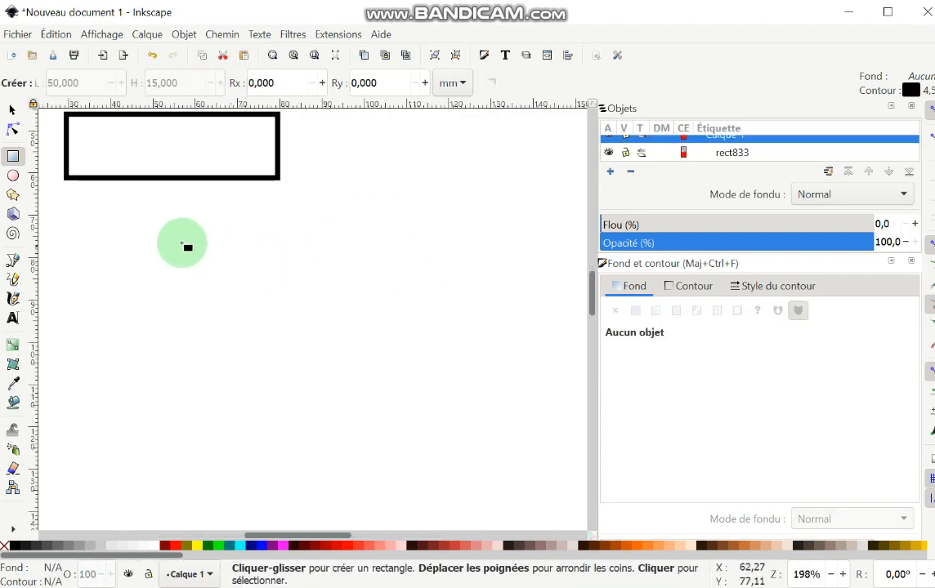
{"action": "left_click_drag", "start_coordinate": [167, 219], "coordinate": [326, 392]}
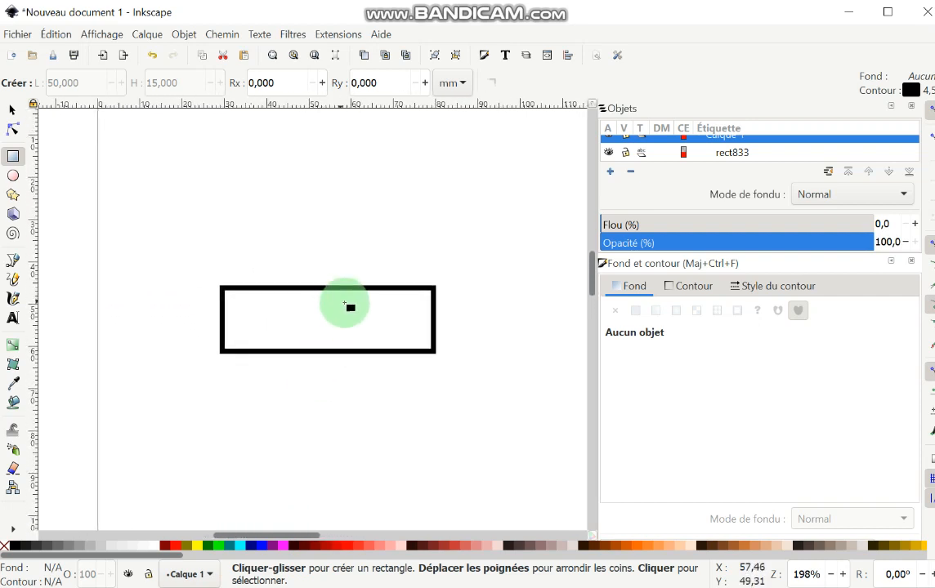
{"action": "scroll", "coordinate": [348, 314], "scroll_direction": "up", "scroll_amount": 1, "text": "ctrl"}
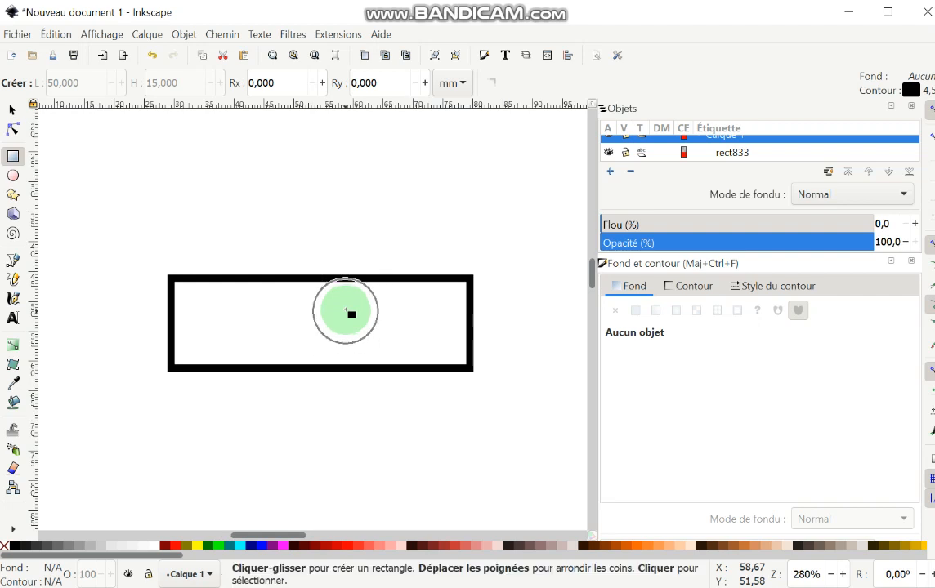
{"action": "left_click", "coordinate": [14, 320]}
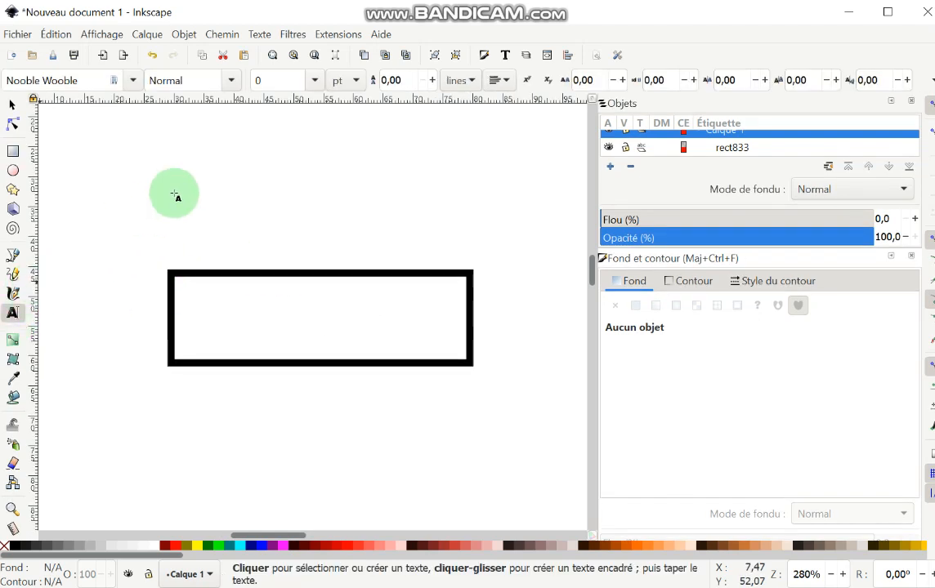
{"action": "left_click_drag", "start_coordinate": [164, 171], "coordinate": [471, 229]}
{"action": "left_click", "coordinate": [470, 230]}
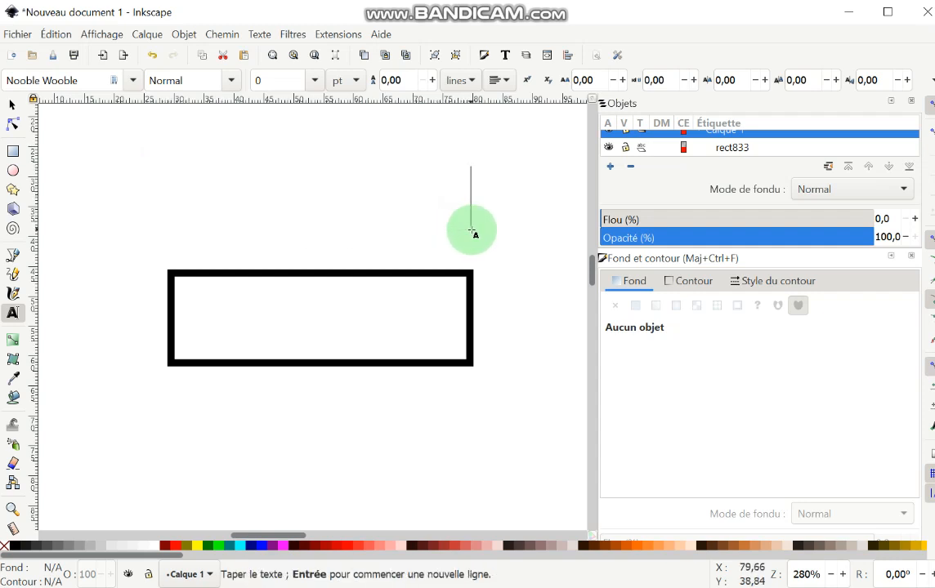
{"action": "left_click_drag", "start_coordinate": [162, 152], "coordinate": [457, 227]}
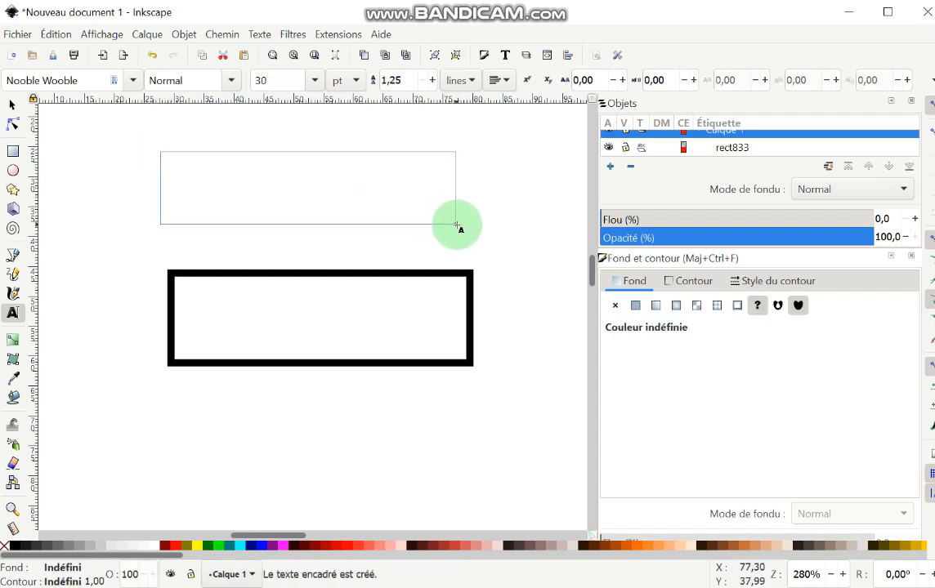
{"action": "left_click", "coordinate": [470, 237]}
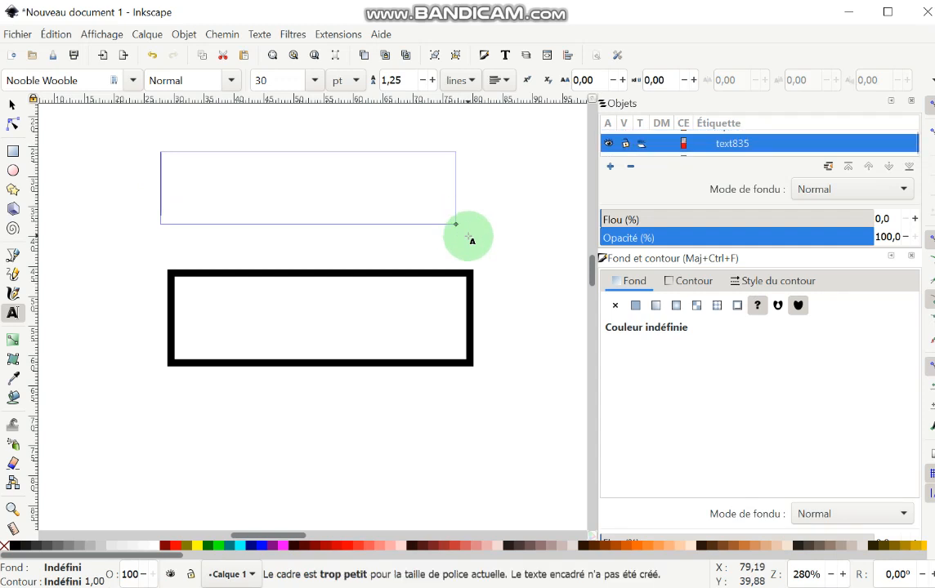
{"action": "type", "text": "yennefer"}
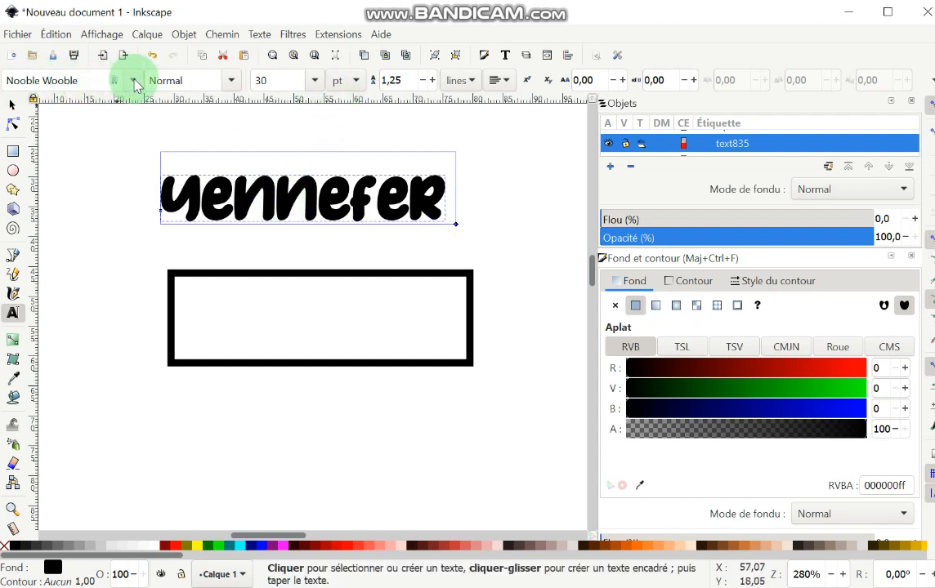
{"action": "left_click", "coordinate": [135, 85]}
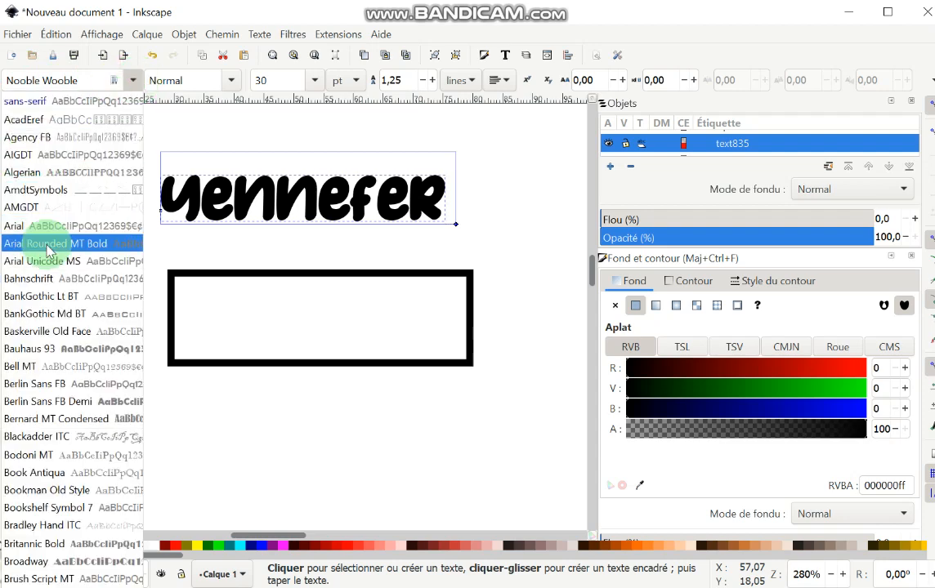
{"action": "left_click", "coordinate": [47, 246]}
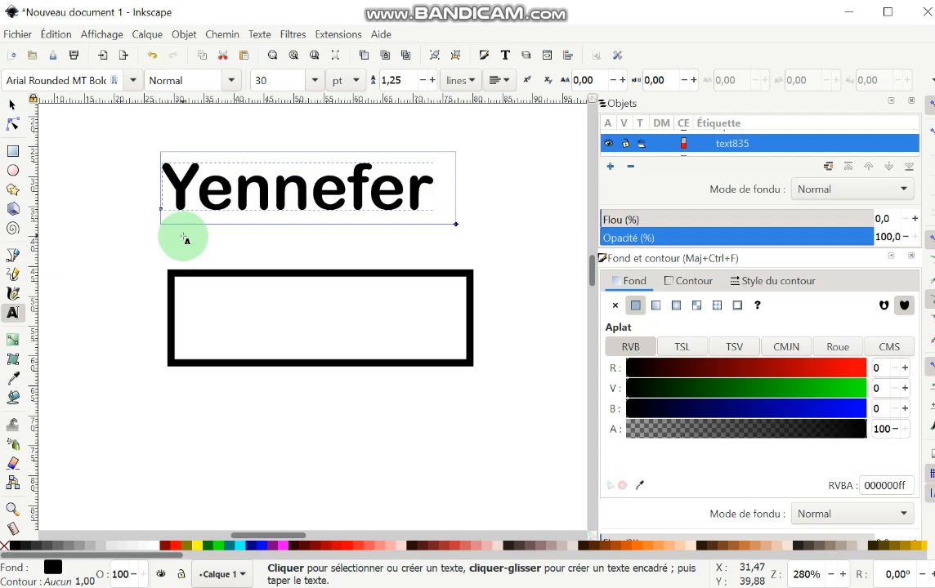
Step: Convert the name text to paths and ungroup it into separate letters
{"action": "left_click", "coordinate": [232, 41]}
{"action": "left_click", "coordinate": [241, 54]}
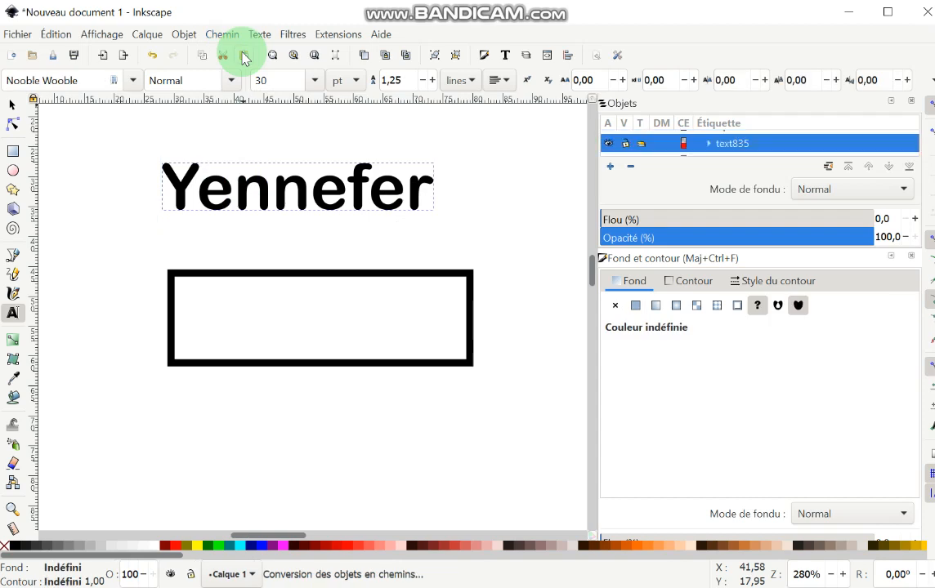
{"action": "right_click", "coordinate": [255, 202]}
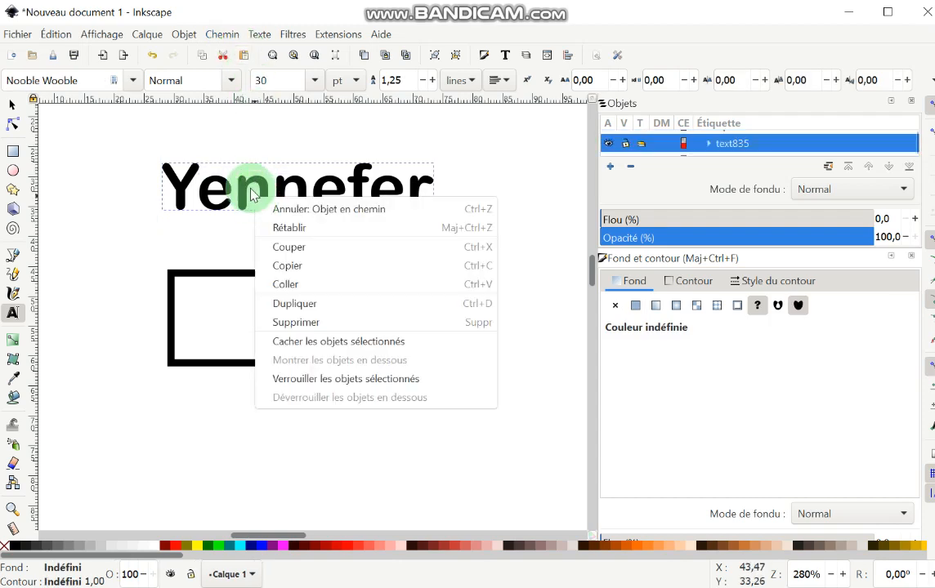
{"action": "left_click", "coordinate": [245, 192]}
{"action": "right_click", "coordinate": [245, 192]}
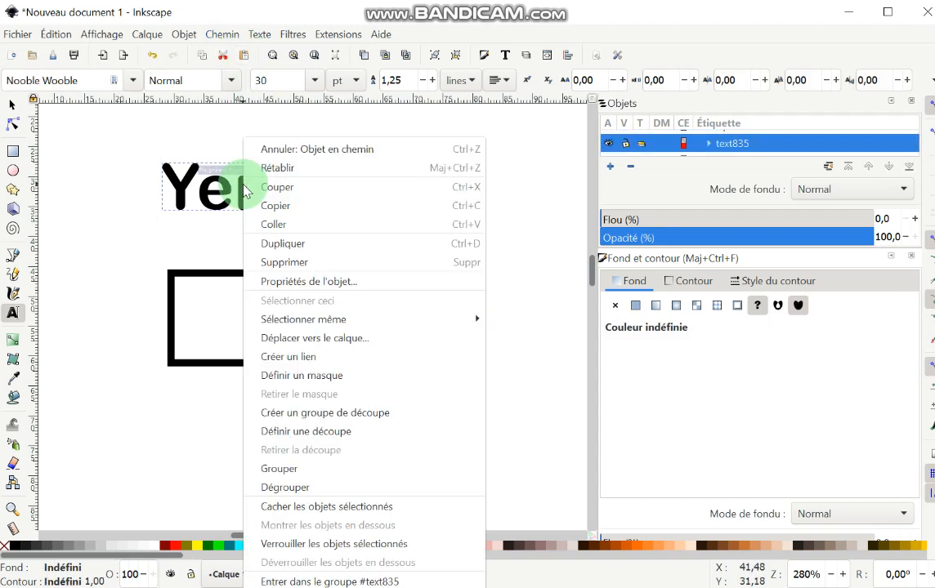
{"action": "left_click", "coordinate": [277, 488]}
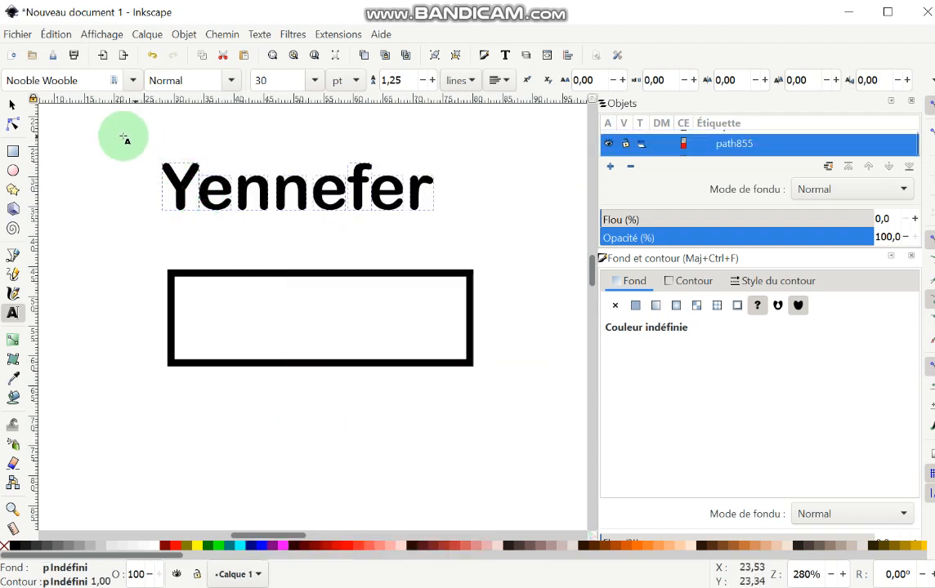
Step: Move all the letters onto the rectangle's lower edge and enlarge them together to about 50.4 by 12.4 mm
{"action": "left_click", "coordinate": [13, 107]}
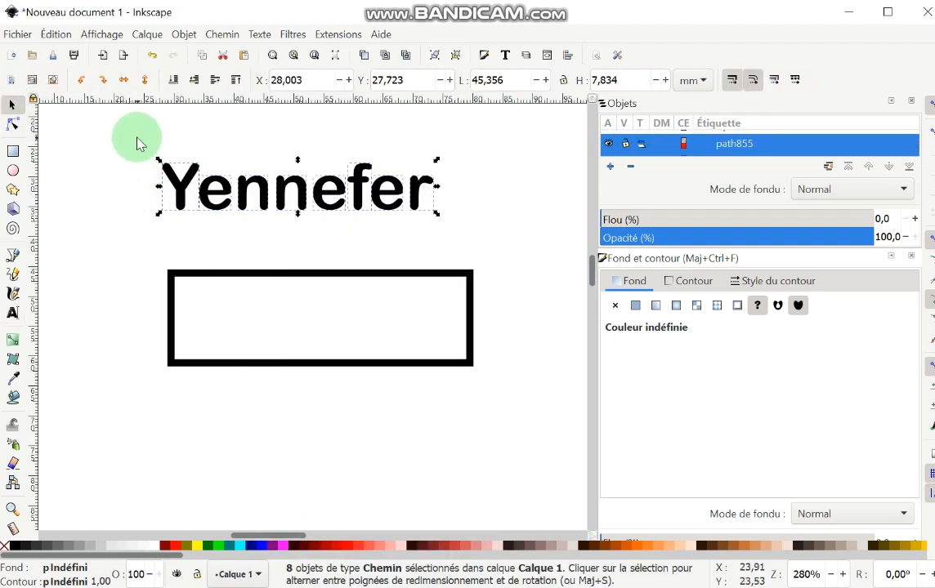
{"action": "left_click_drag", "start_coordinate": [138, 137], "coordinate": [497, 247]}
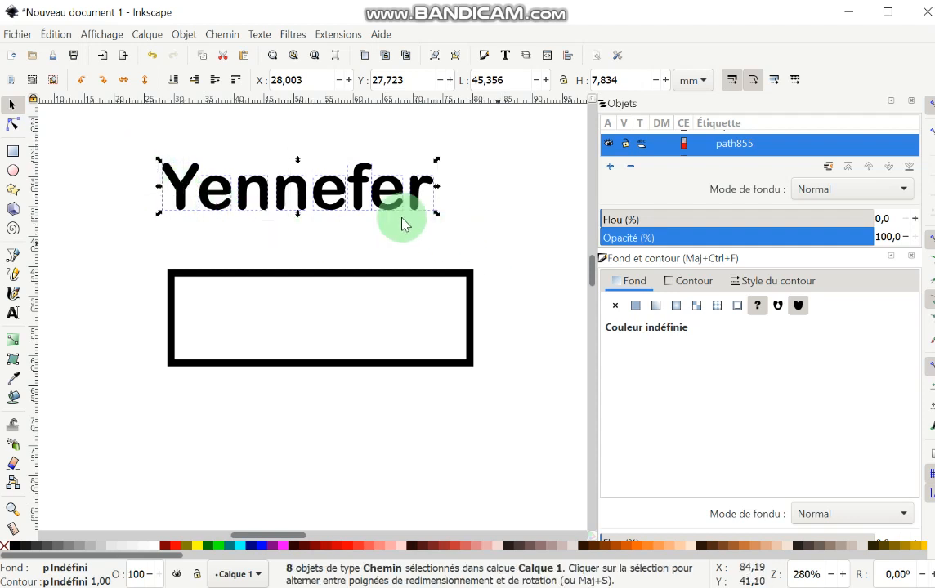
{"action": "left_click_drag", "start_coordinate": [294, 184], "coordinate": [307, 334]}
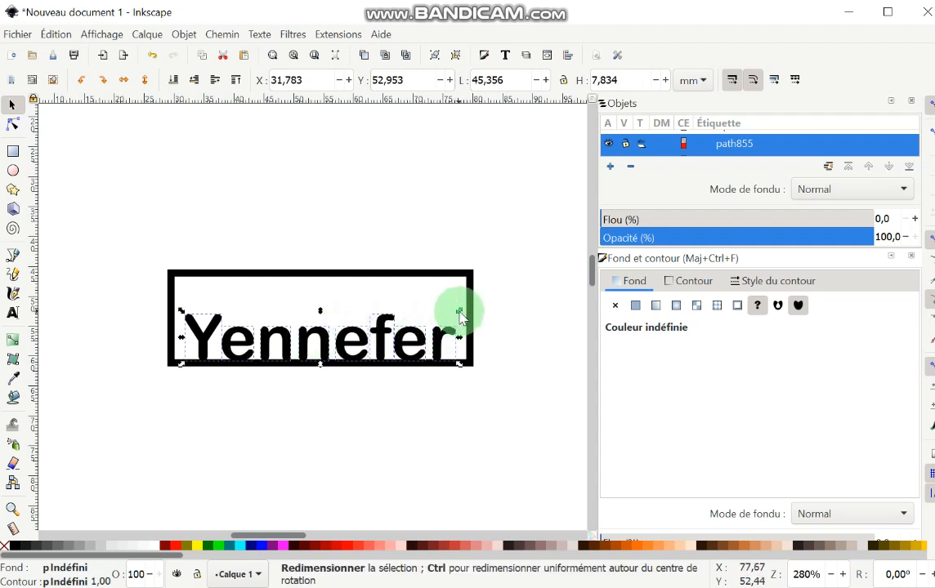
{"action": "key", "text": "ctrl"}
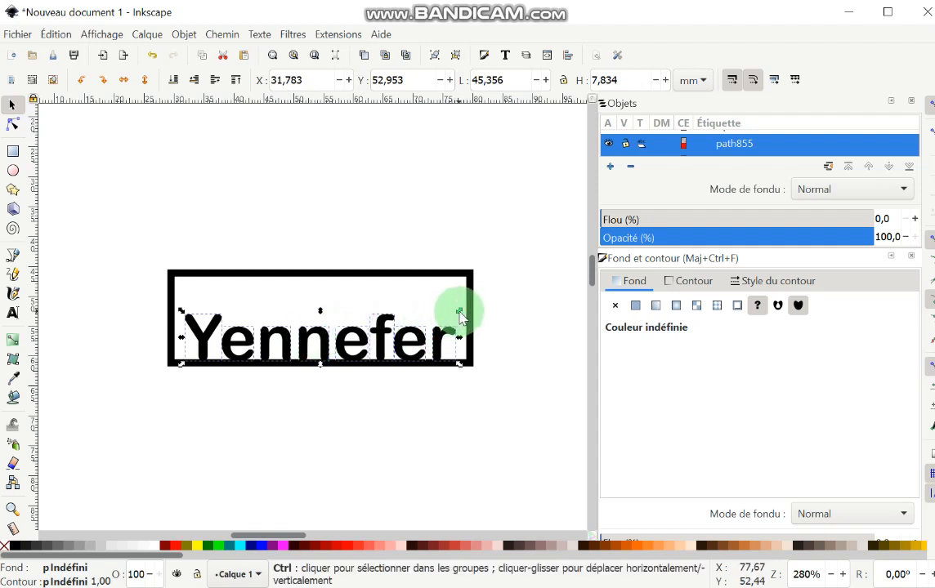
{"action": "left_click_drag", "start_coordinate": [460, 317], "coordinate": [490, 351]}
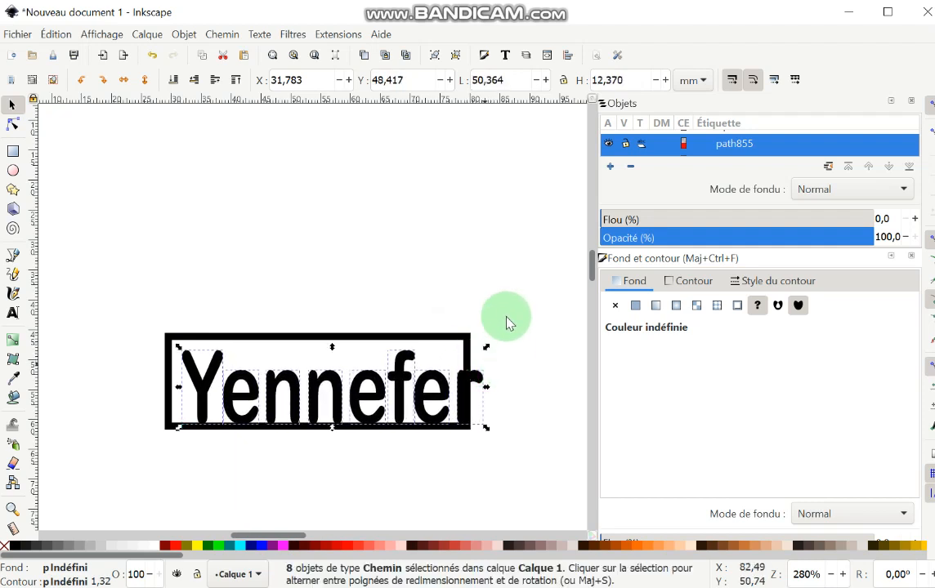
{"action": "left_click", "coordinate": [503, 313]}
Step: Enlarge the letter Y until its top meets the rectangle's upper edge, keeping its foot on the lower edge
{"action": "scroll", "coordinate": [248, 426], "scroll_direction": "up", "scroll_amount": 2}
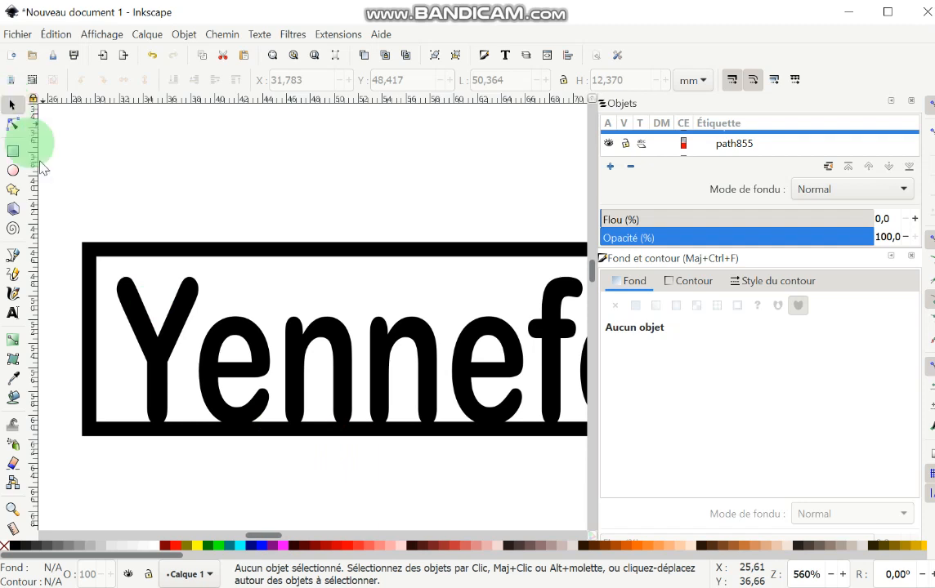
{"action": "left_click", "coordinate": [161, 344]}
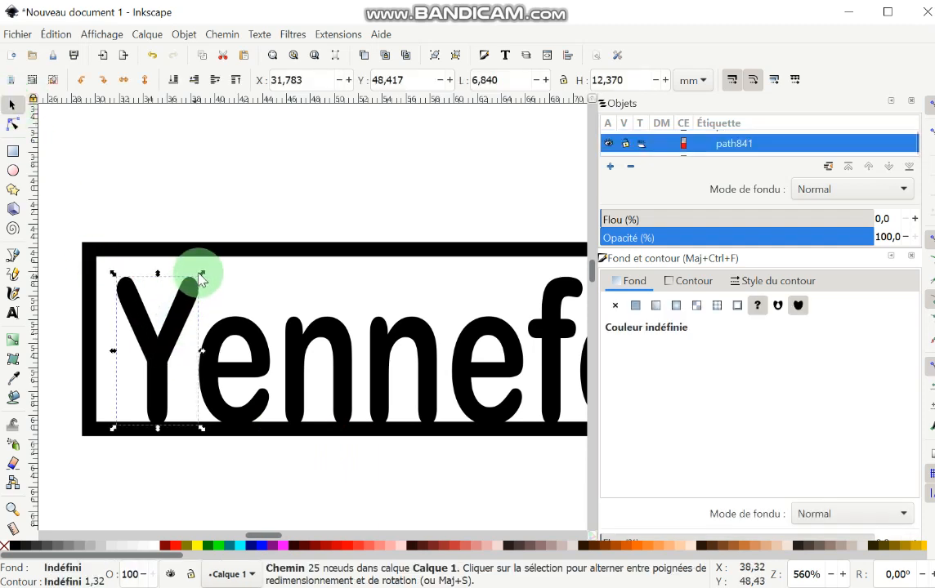
{"action": "left_click_drag", "start_coordinate": [202, 271], "coordinate": [222, 259]}
Step: Move the first letter e against the Y so they overlap, at X 37.004 and Y 51.761 mm
{"action": "left_click", "coordinate": [238, 377]}
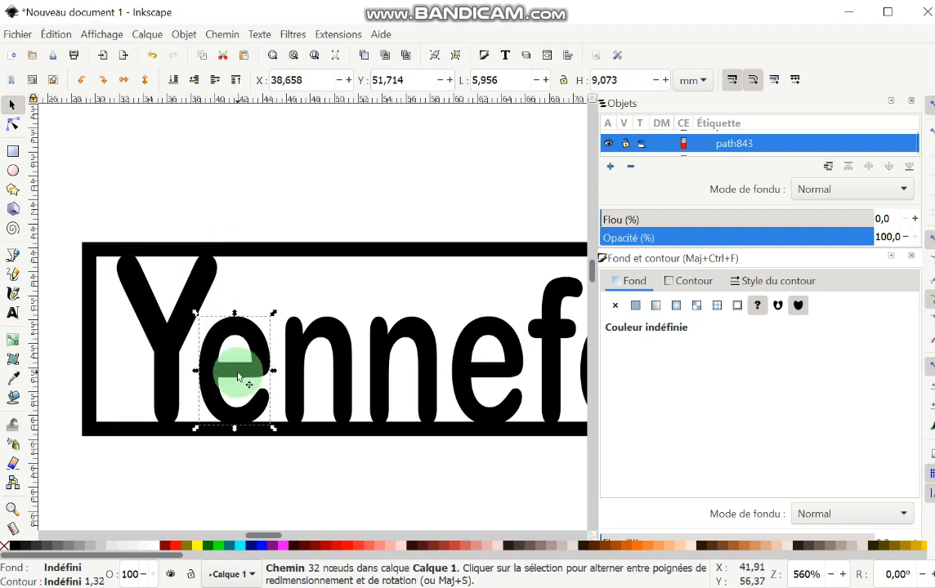
{"action": "left_click_drag", "start_coordinate": [237, 376], "coordinate": [216, 376]}
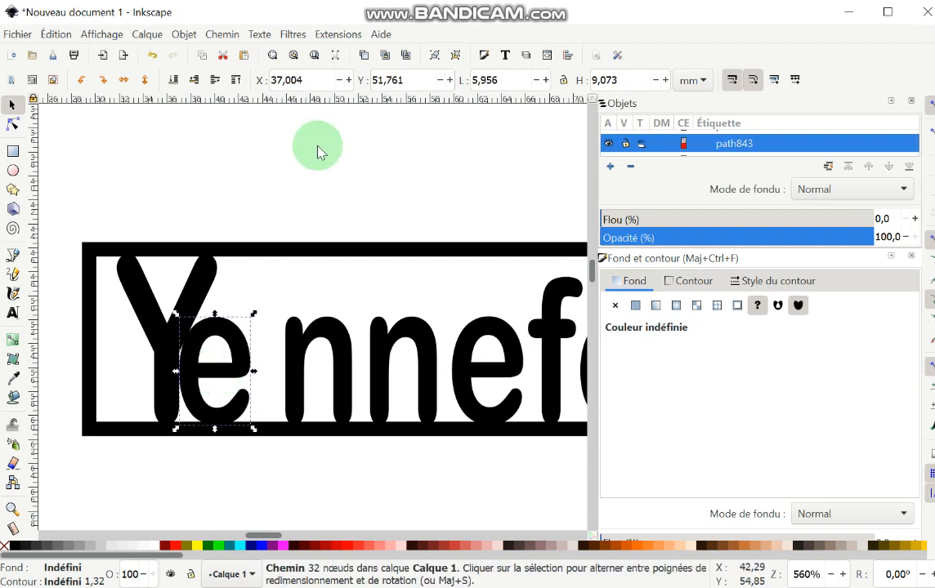
{"action": "left_click", "coordinate": [340, 80]}
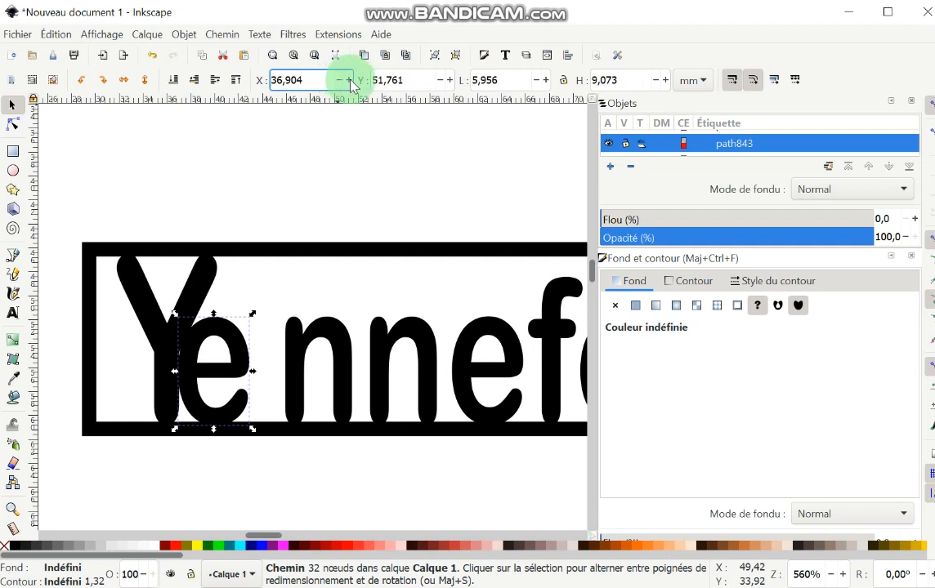
{"action": "left_click", "coordinate": [350, 81]}
{"action": "left_click", "coordinate": [440, 80]}
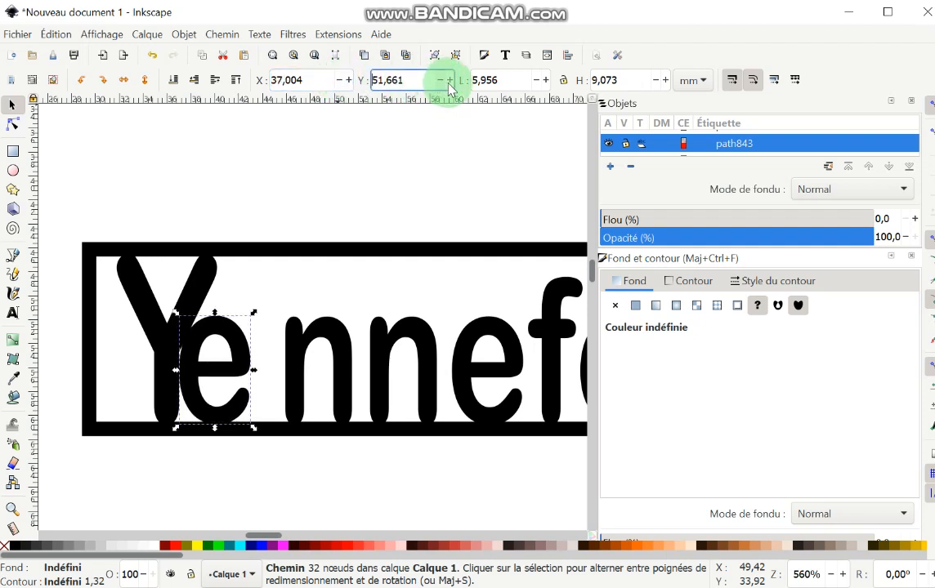
{"action": "left_click", "coordinate": [450, 80]}
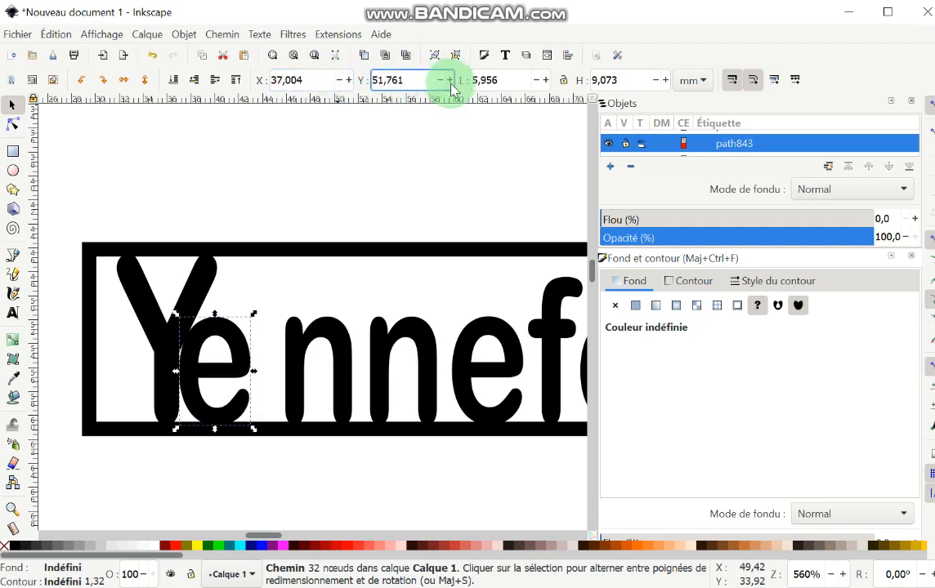
Step: Move both letters n and the second e leftward so each one touches the letter before it along the lower edge
{"action": "left_click", "coordinate": [294, 384]}
{"action": "left_click_drag", "start_coordinate": [292, 385], "coordinate": [254, 386]}
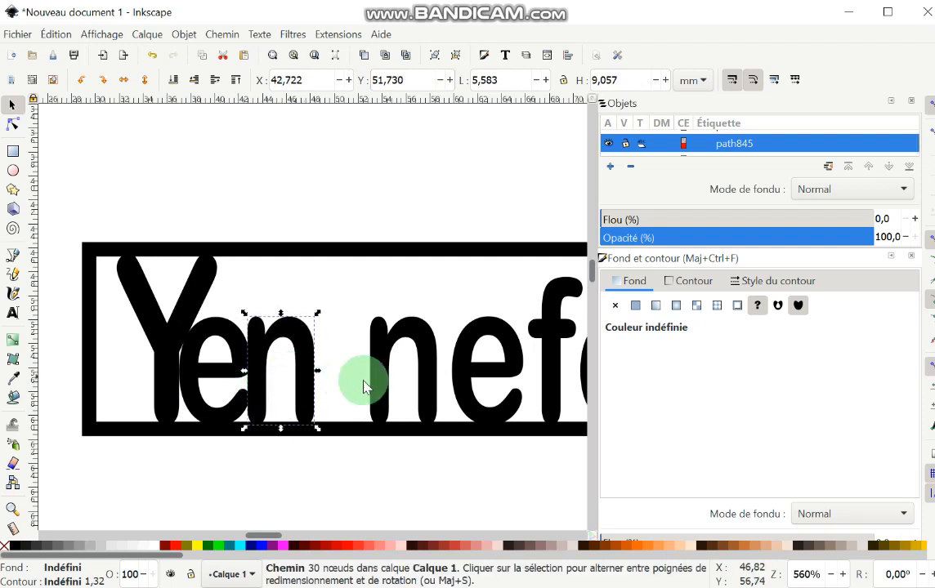
{"action": "left_click_drag", "start_coordinate": [382, 384], "coordinate": [324, 384]}
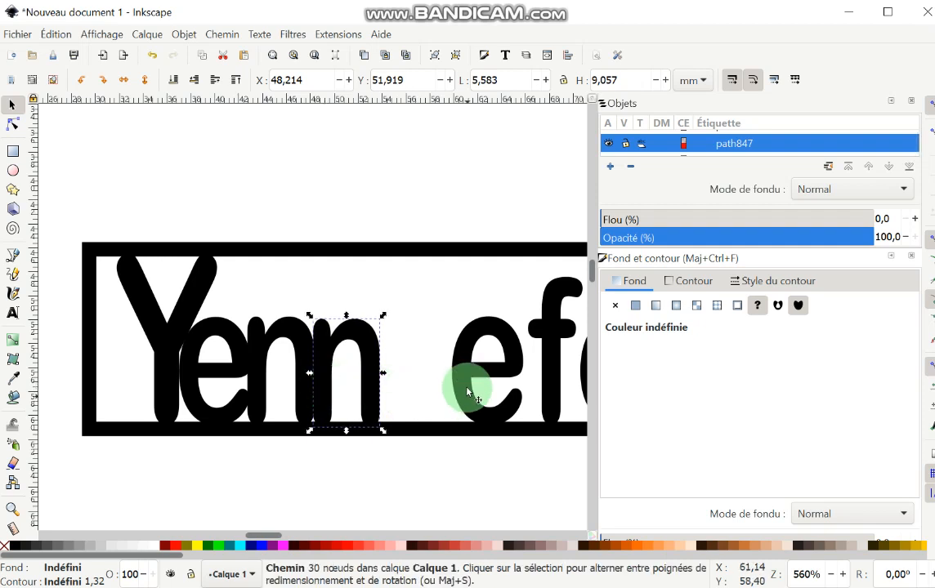
{"action": "left_click_drag", "start_coordinate": [451, 385], "coordinate": [378, 384]}
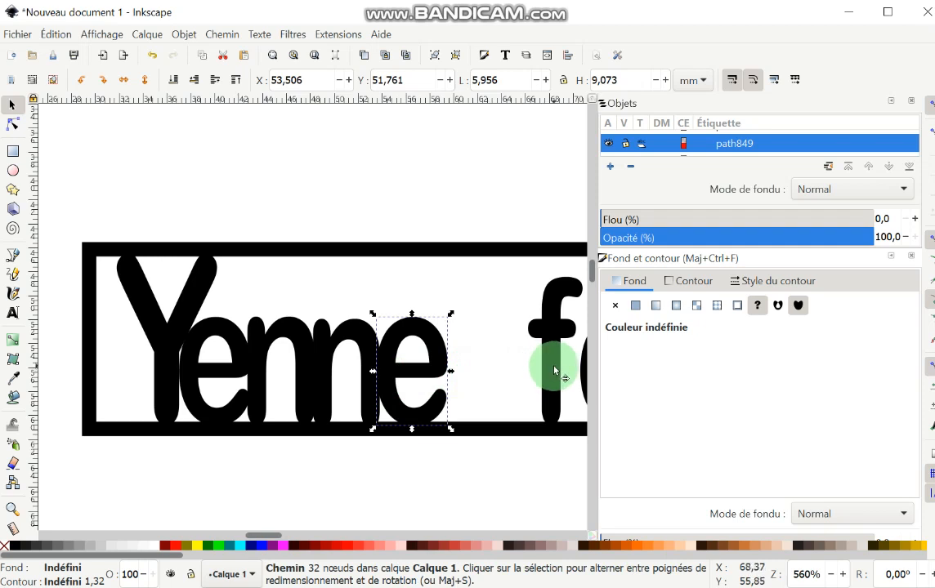
Step: Move the letters f, e and r leftward along the rectangle's lower edge so each one overlaps the letter before it
{"action": "left_click_drag", "start_coordinate": [546, 372], "coordinate": [464, 379]}
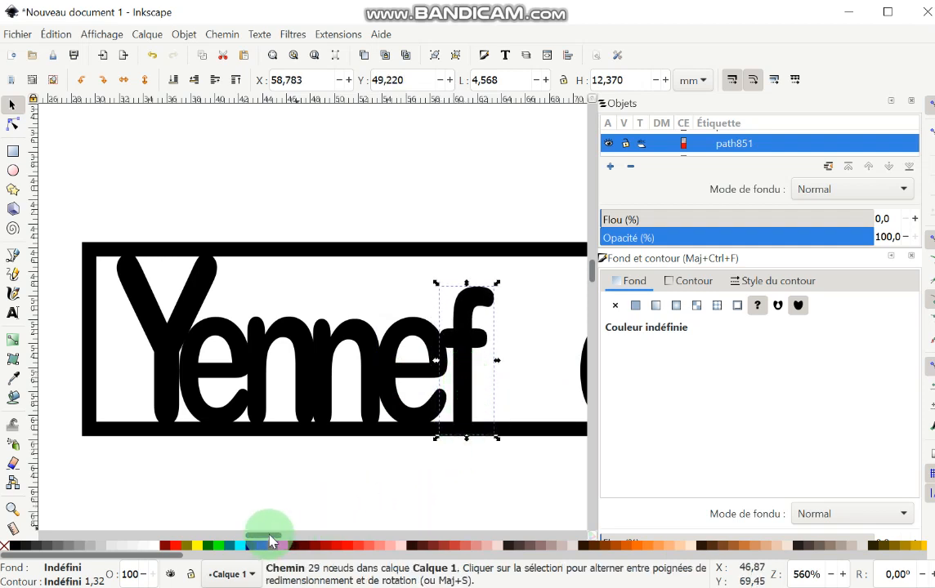
{"action": "left_click_drag", "start_coordinate": [272, 537], "coordinate": [277, 537]}
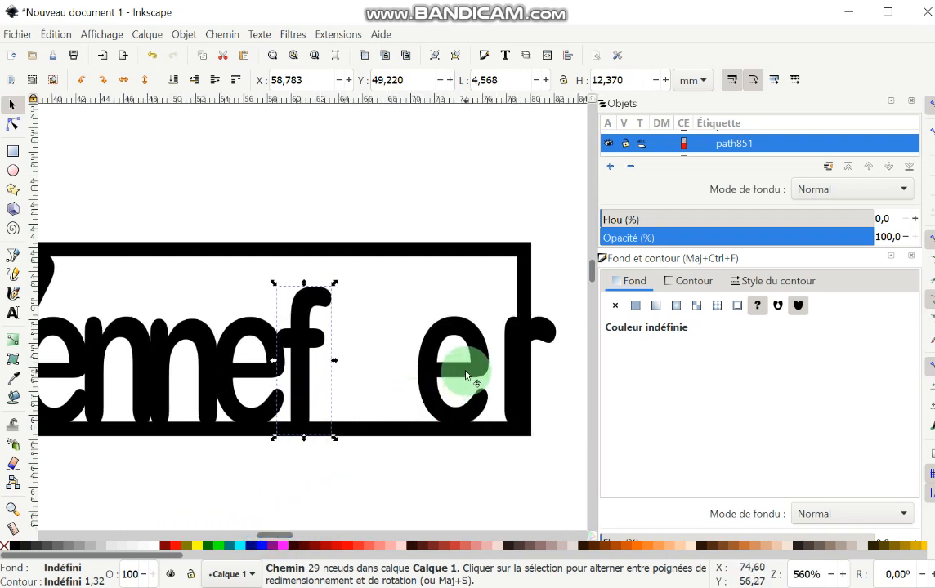
{"action": "left_click_drag", "start_coordinate": [466, 376], "coordinate": [363, 376]}
{"action": "left_click", "coordinate": [509, 354]}
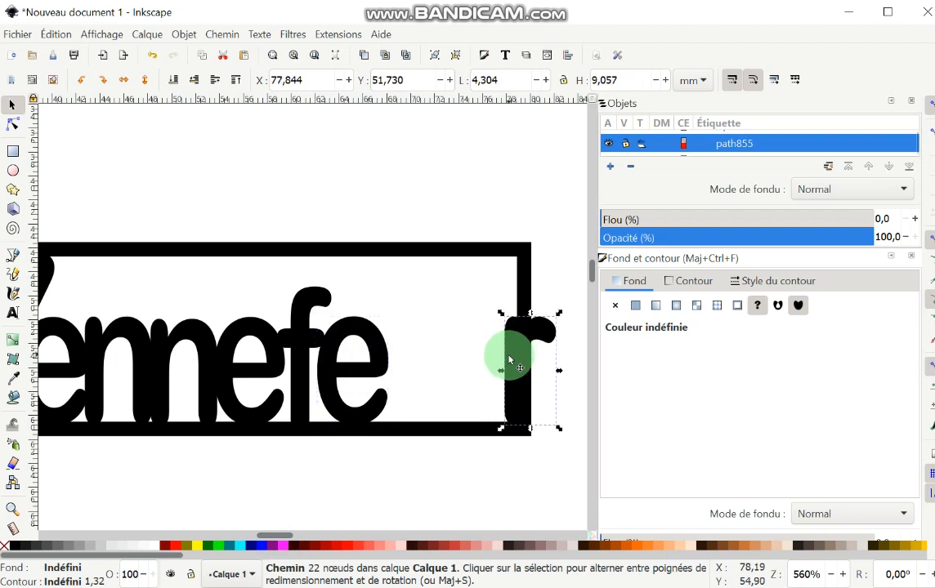
{"action": "left_click_drag", "start_coordinate": [509, 355], "coordinate": [388, 361]}
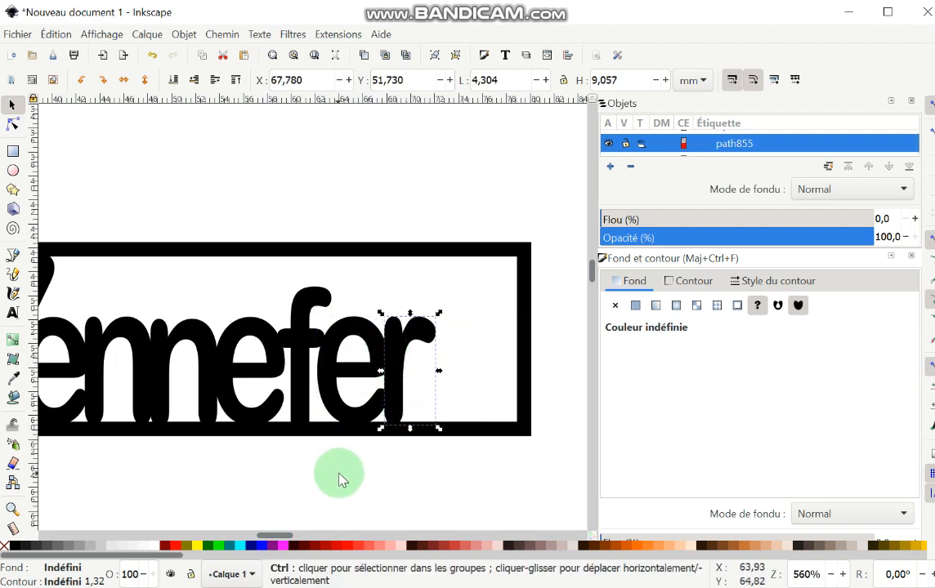
Step: Enlarge all eight letters together proportionally to about 43.3 by 16.2 mm, keeping their lower-left corner fixed
{"action": "scroll", "coordinate": [338, 474], "scroll_direction": "down", "scroll_amount": 1}
{"action": "left_click_drag", "start_coordinate": [314, 482], "coordinate": [369, 432]}
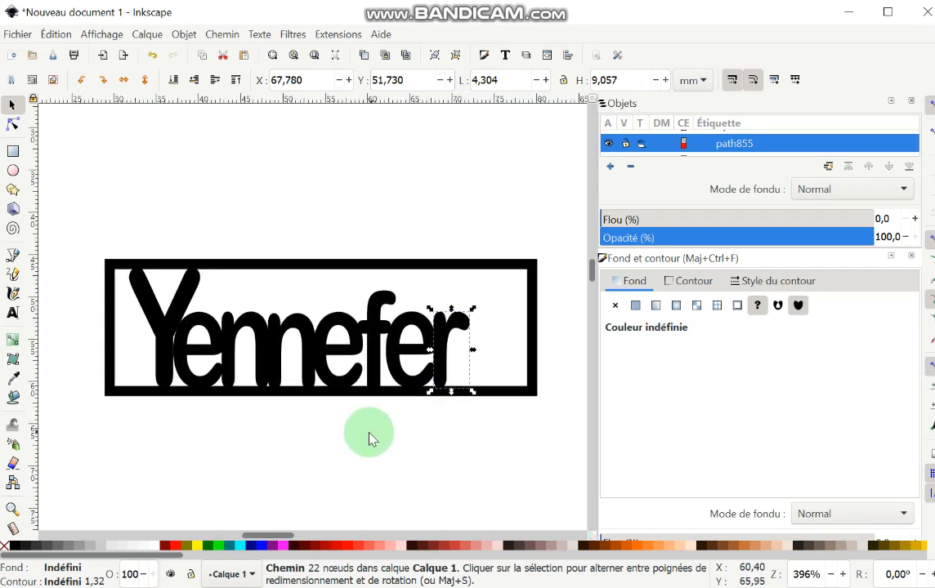
{"action": "left_click", "coordinate": [90, 233]}
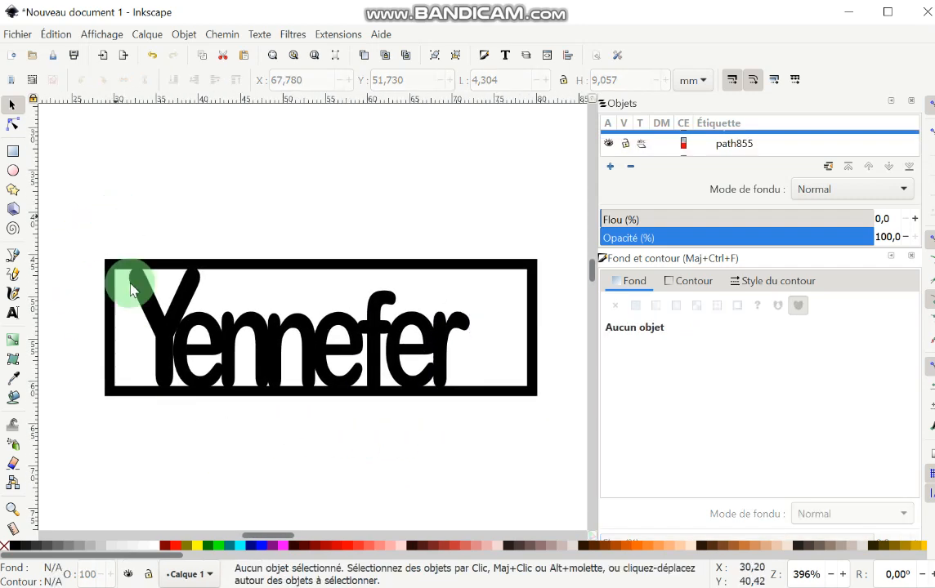
{"action": "left_click_drag", "start_coordinate": [115, 215], "coordinate": [472, 429]}
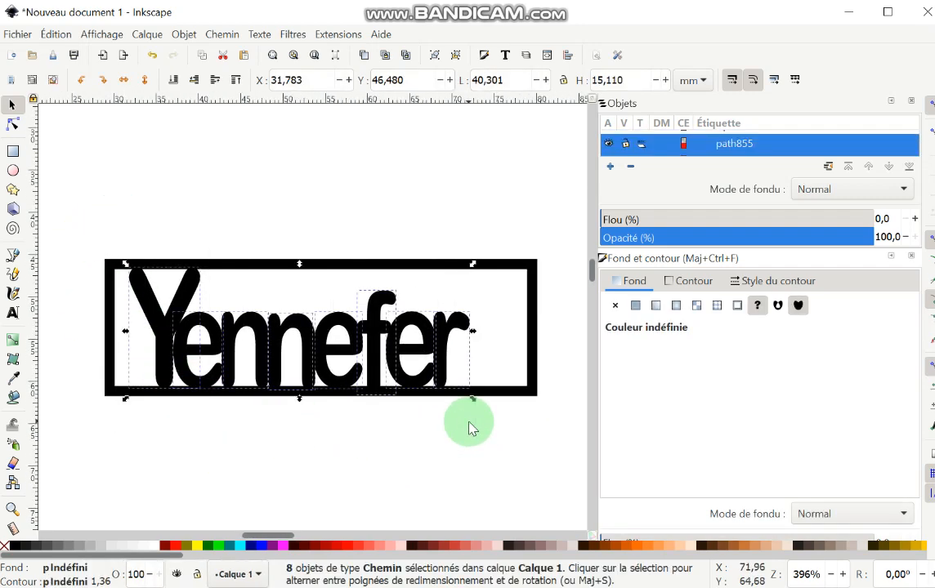
{"action": "left_click_drag", "start_coordinate": [474, 264], "coordinate": [501, 256]}
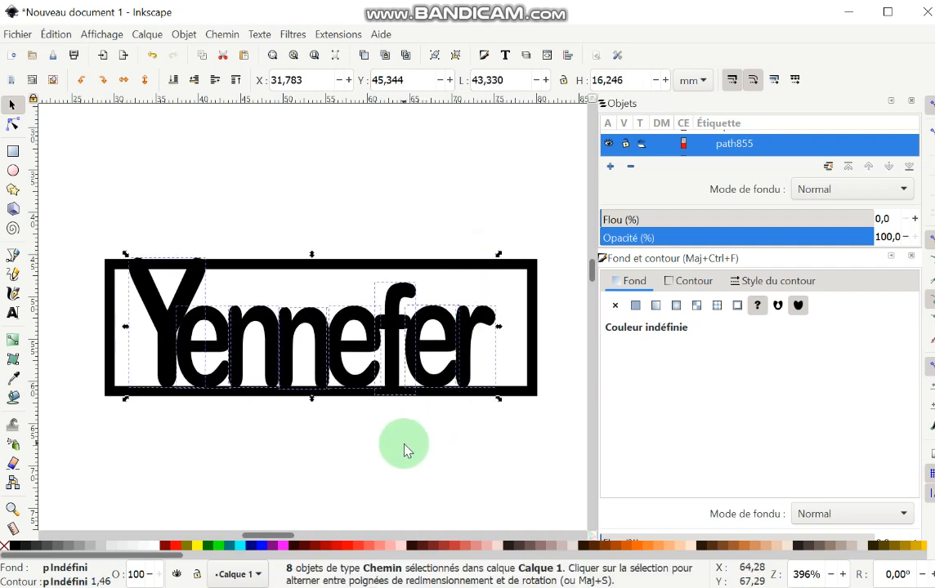
Step: Delete the rectangular frame around the letters
{"action": "left_click", "coordinate": [403, 447]}
{"action": "left_click", "coordinate": [446, 268]}
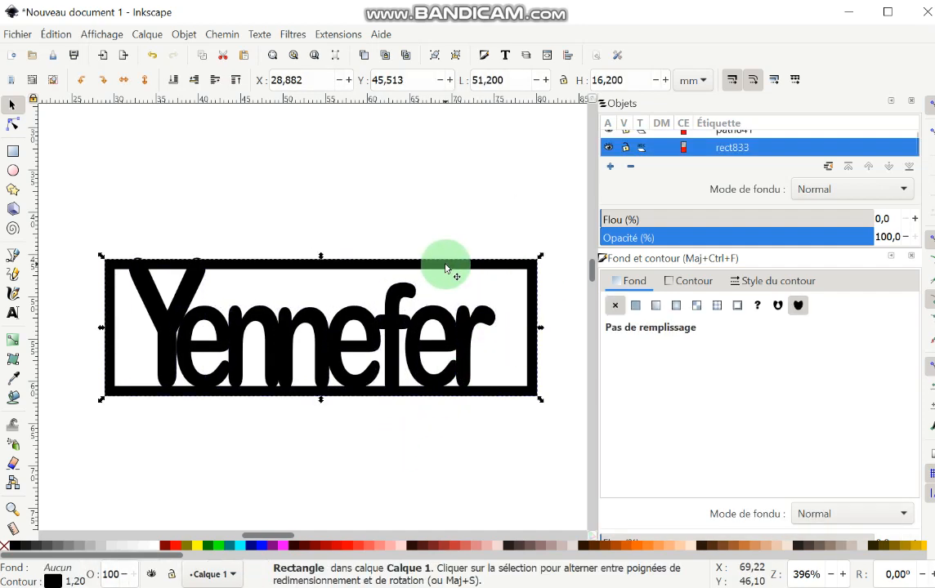
{"action": "key", "text": "Delete"}
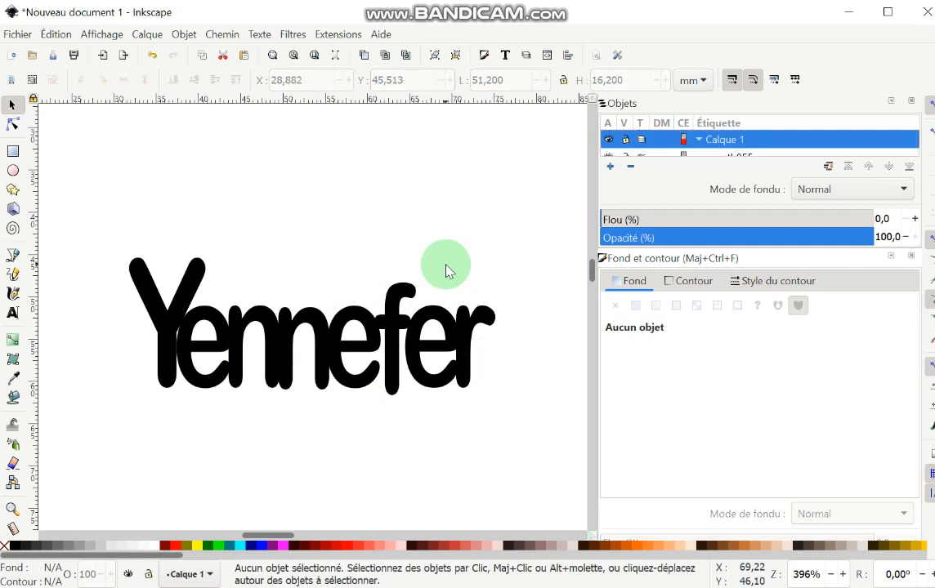
Step: Select all the letters and save the drawing as Prenom_Yennefer.svg in the Save folder, replacing the existing file
{"action": "left_click_drag", "start_coordinate": [83, 217], "coordinate": [526, 430]}
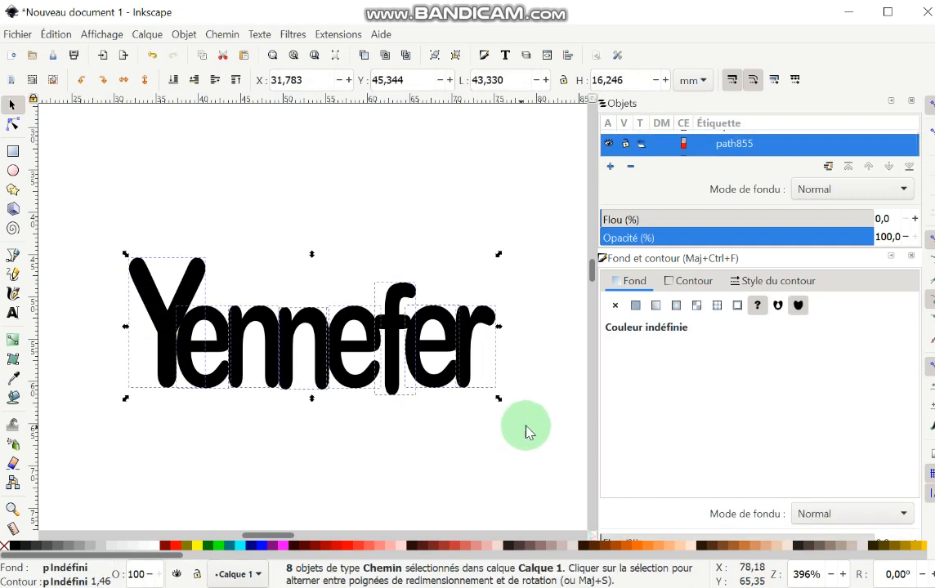
{"action": "left_click", "coordinate": [18, 35]}
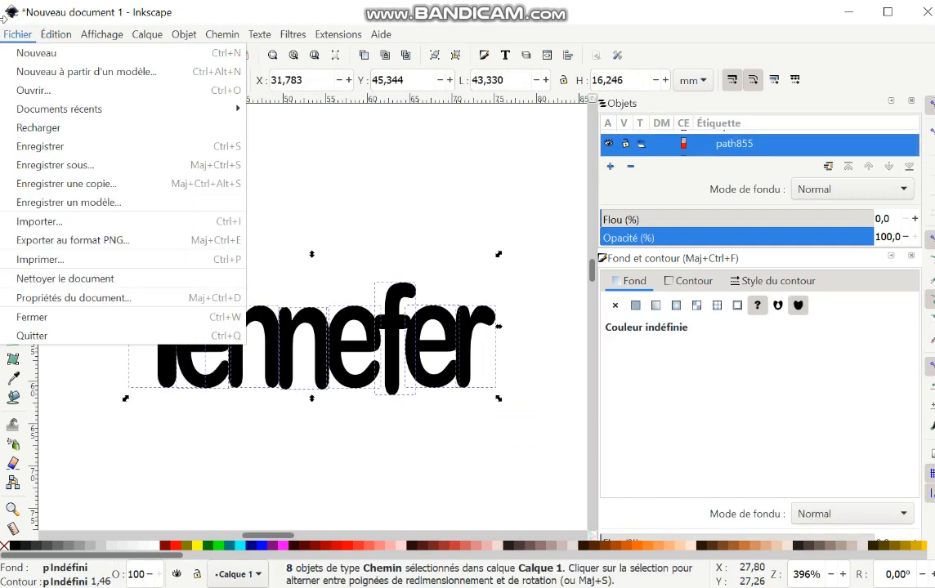
{"action": "left_click", "coordinate": [27, 165]}
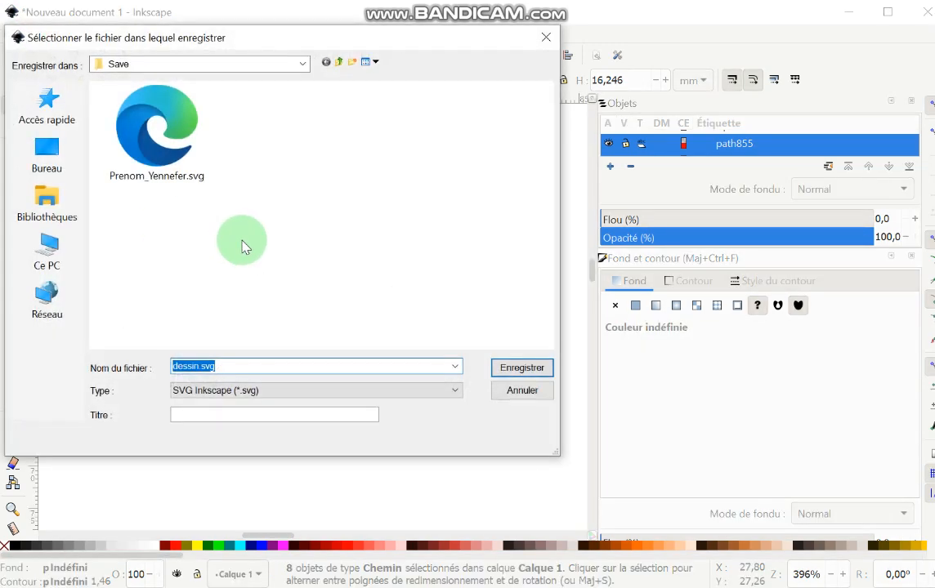
{"action": "left_click", "coordinate": [160, 185]}
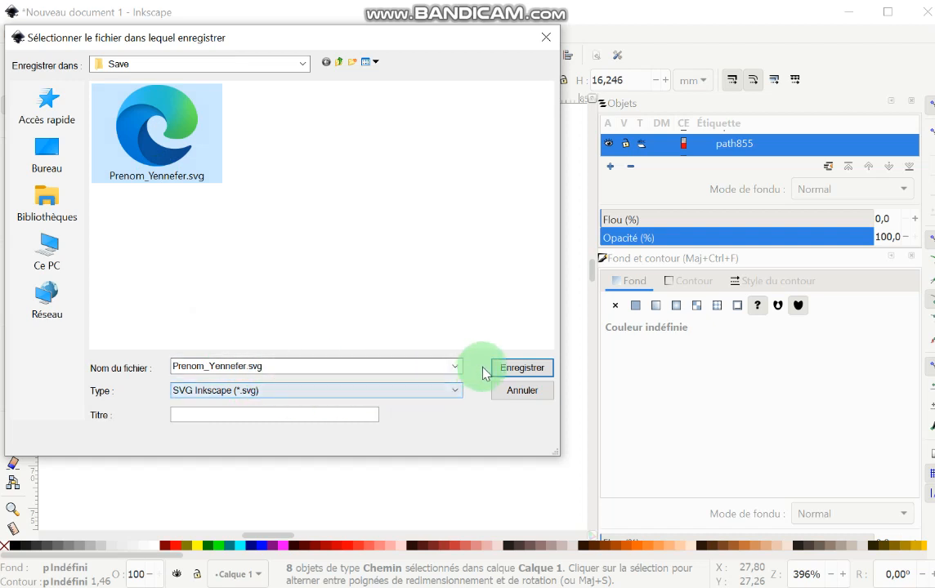
{"action": "left_click", "coordinate": [506, 371]}
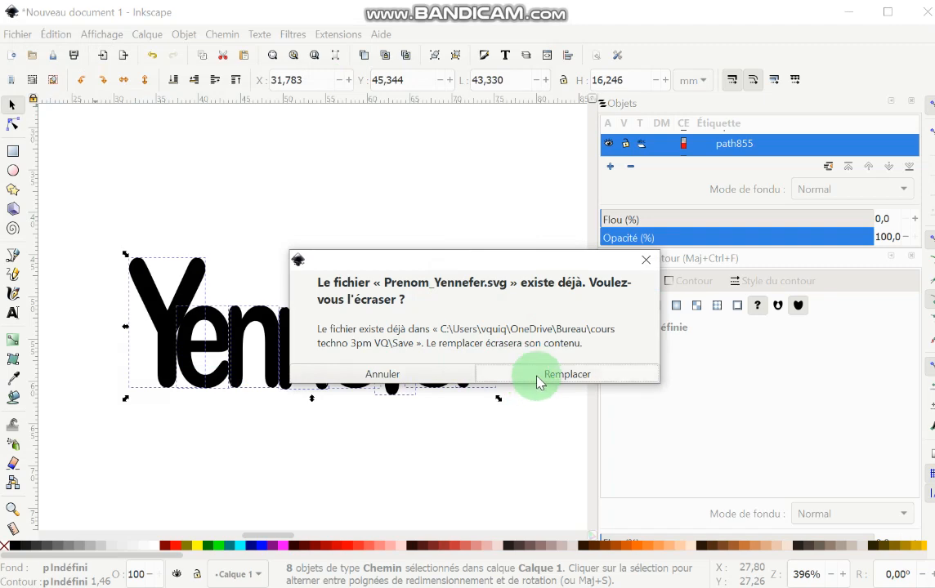
{"action": "left_click", "coordinate": [538, 377]}
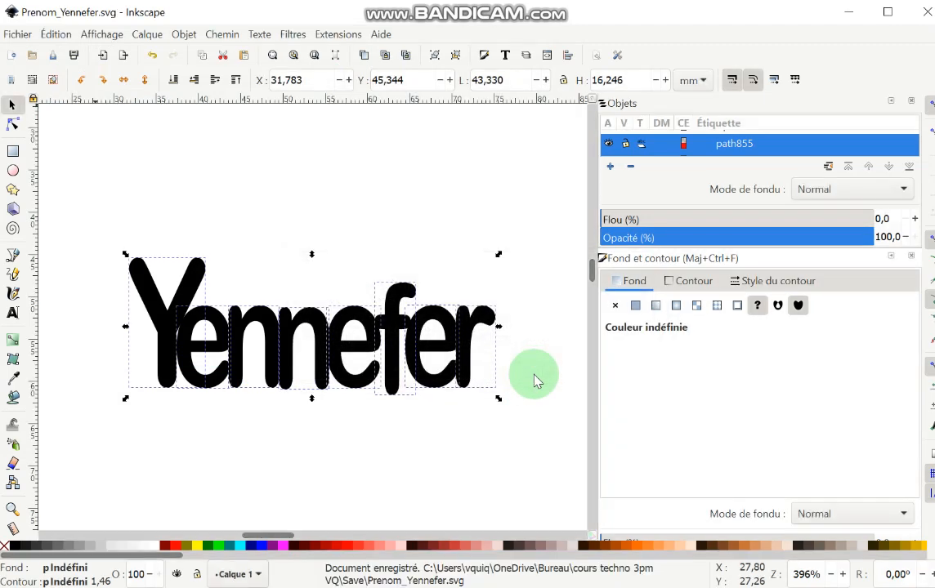